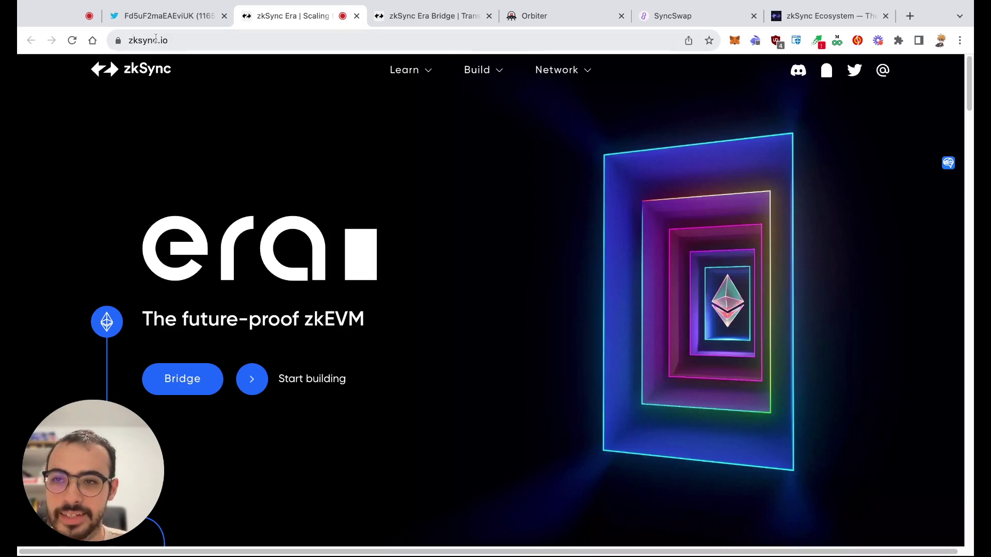
- Review the zkSync Era homepage from its introduction through the security, UX and ecosystem sections to the footer links
scroll(369, 170, "down", 10)
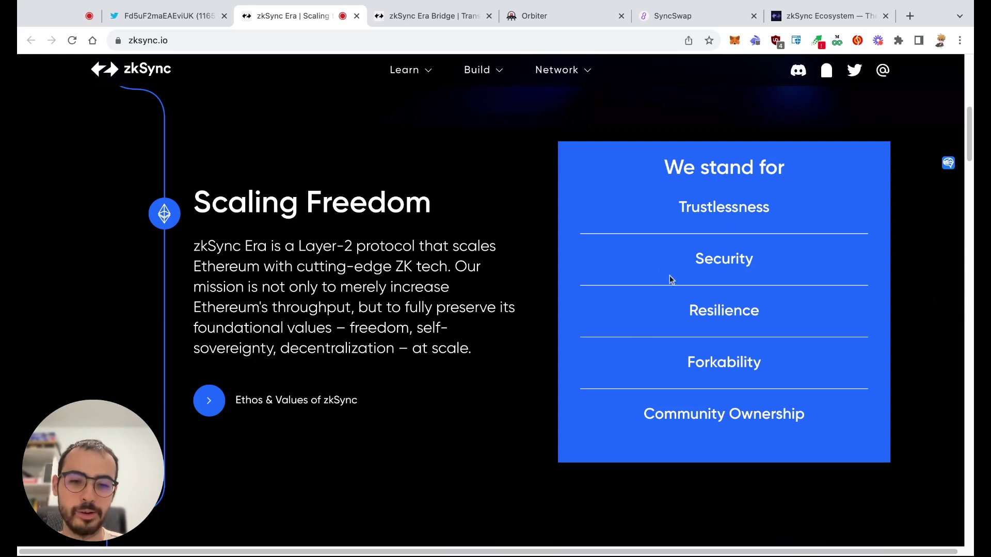
scroll(604, 235, "down", 10)
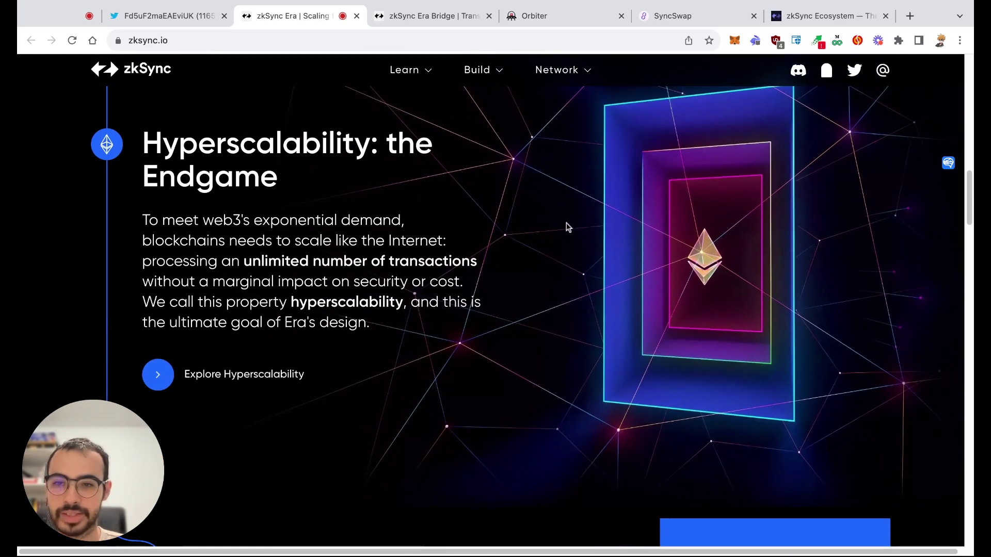
scroll(238, 160, "down", 10)
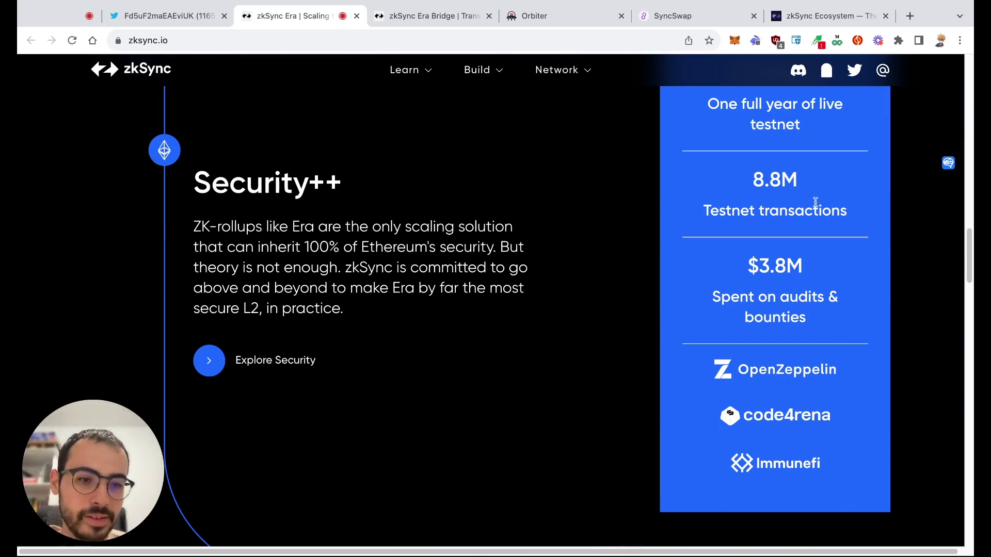
scroll(722, 211, "down", 5)
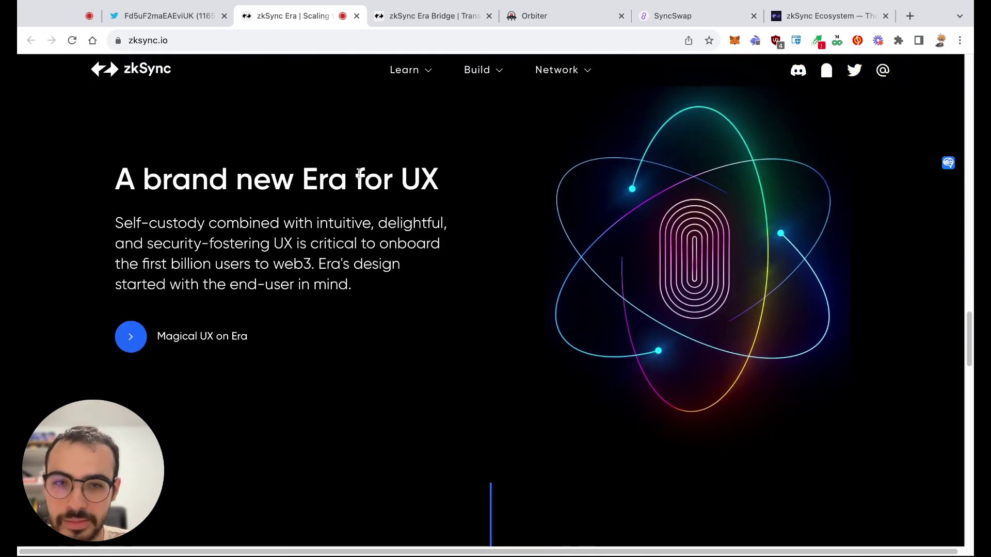
scroll(358, 175, "down", 10)
scroll(360, 173, "up", 3)
scroll(387, 173, "down", 9)
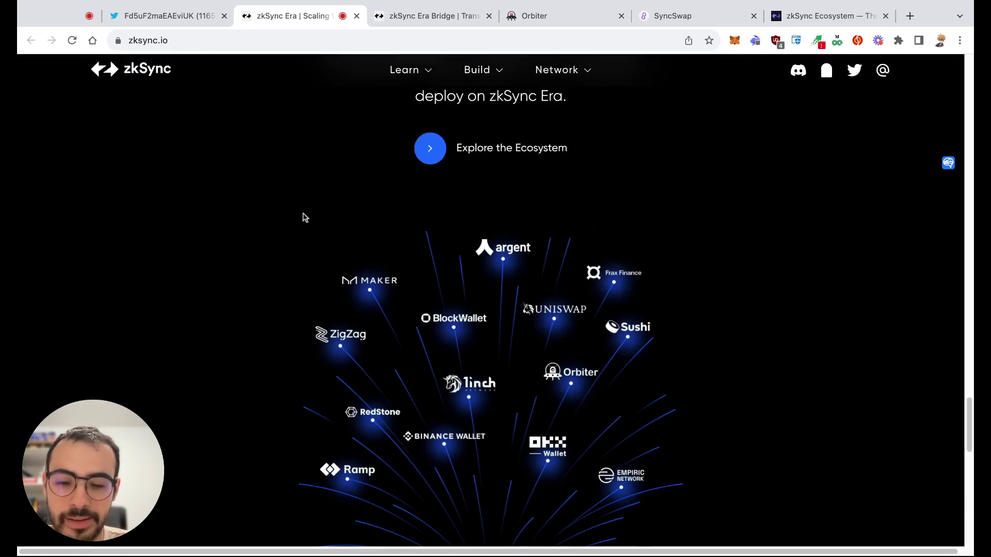
scroll(534, 307, "down", 15)
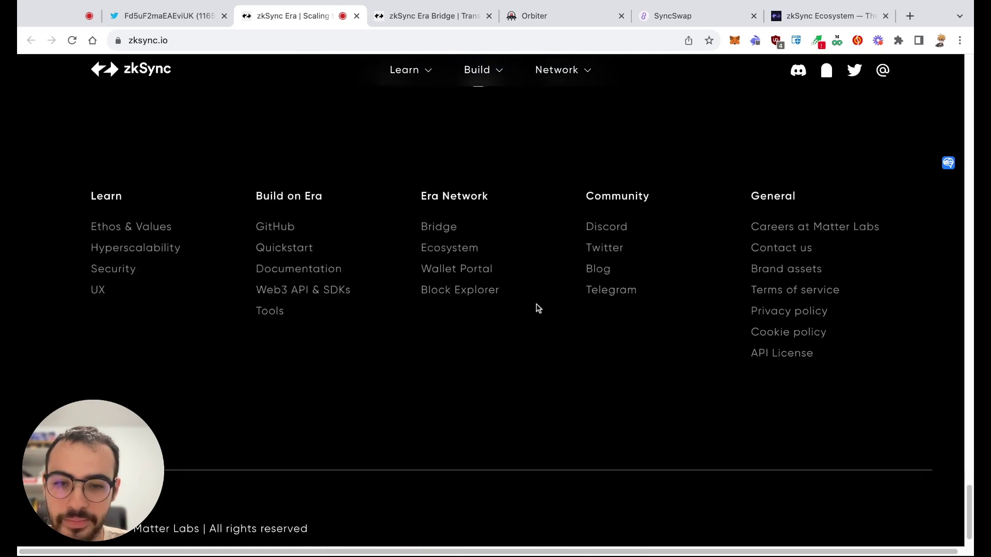
scroll(968, 513, "up", 20)
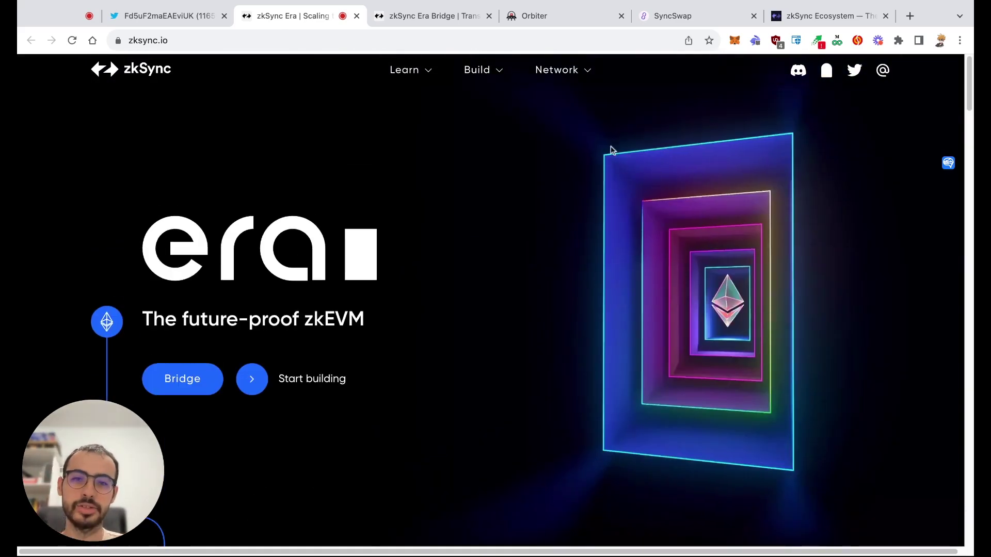
- Look up the Rabby Wallet extension in the Chrome Web Store, close its page and return to the zkSync Era Bridge
mouse_move(581, 85)
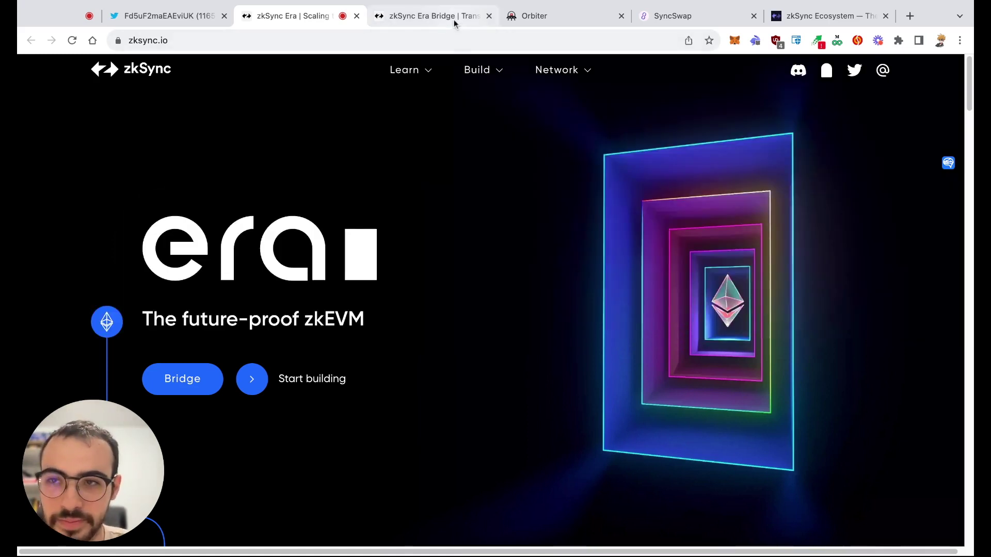
left_click(453, 19)
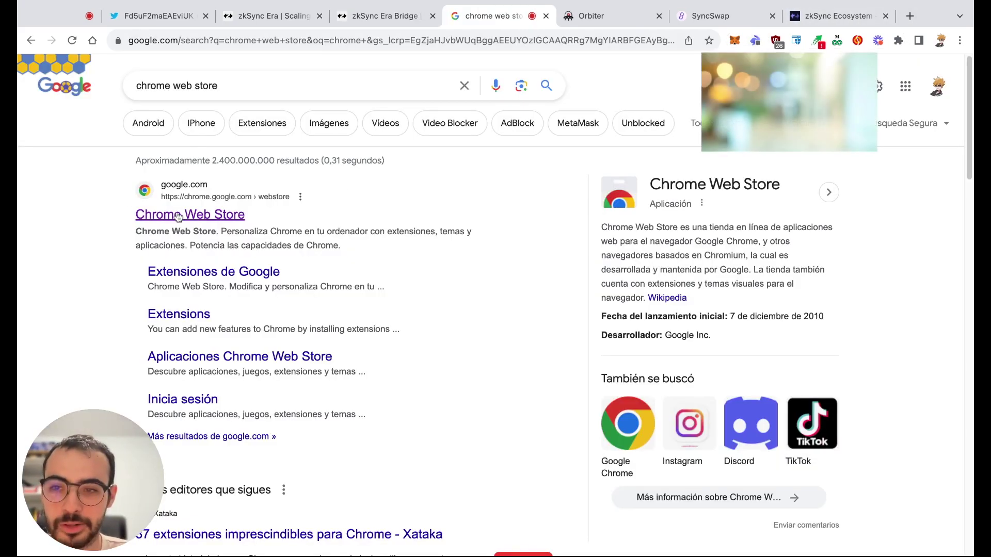
left_click(195, 215)
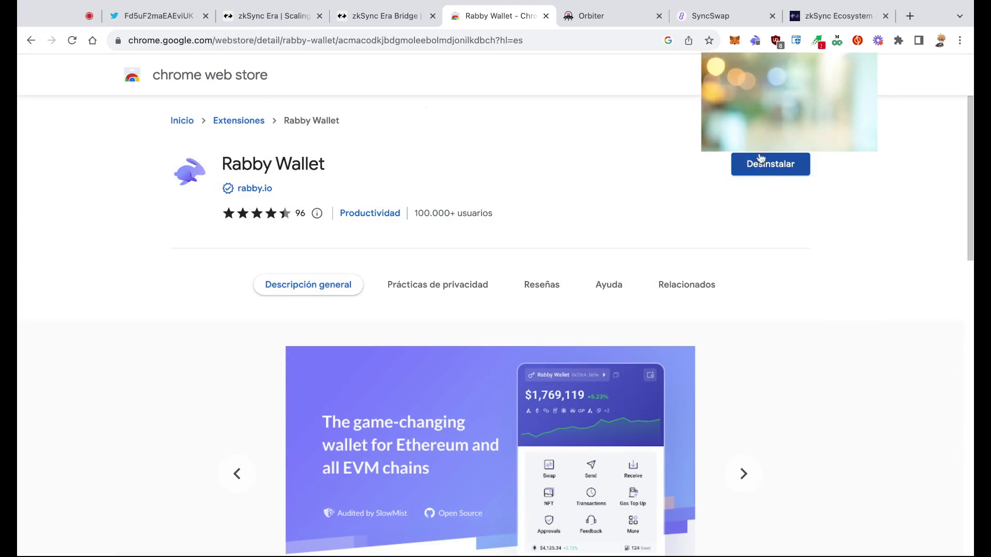
left_click(545, 16)
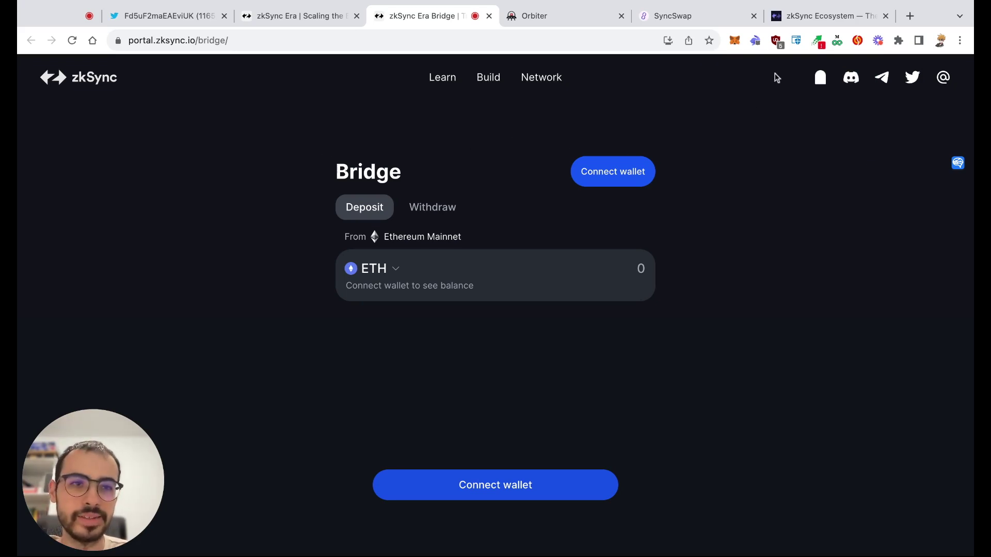
- Connect the Rabby wallet to the zkSync Era Bridge and proceed past the wallet warning with the risk acknowledged
left_click(604, 181)
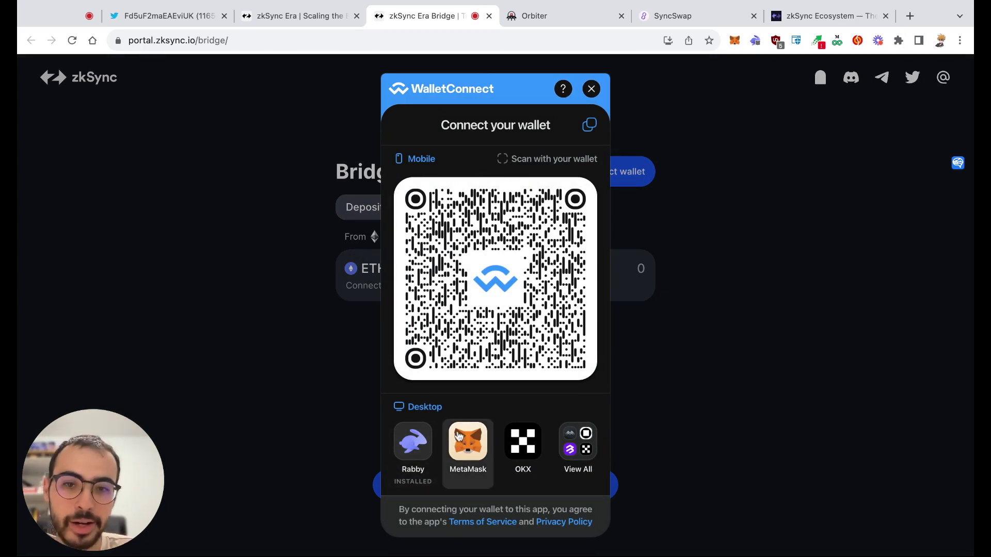
left_click(419, 445)
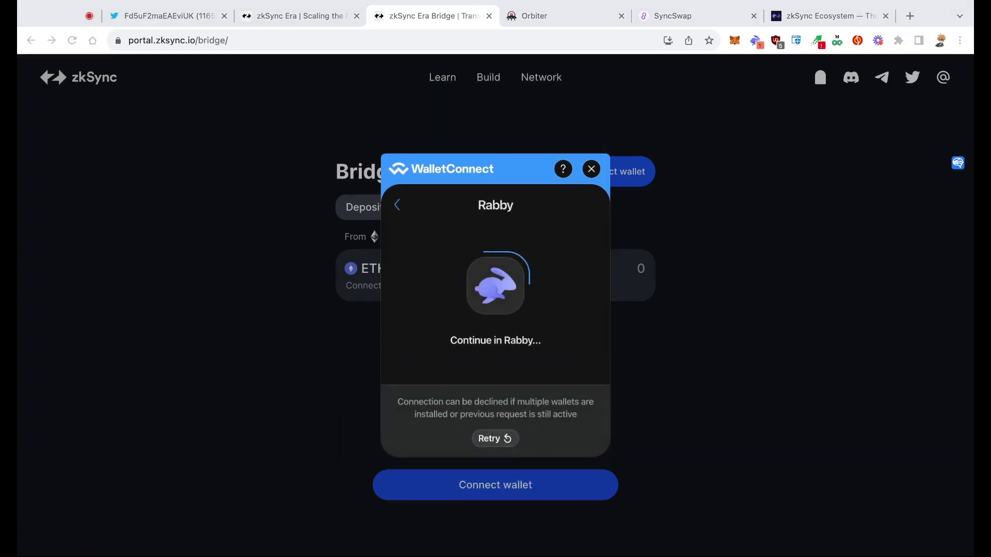
left_click(394, 346)
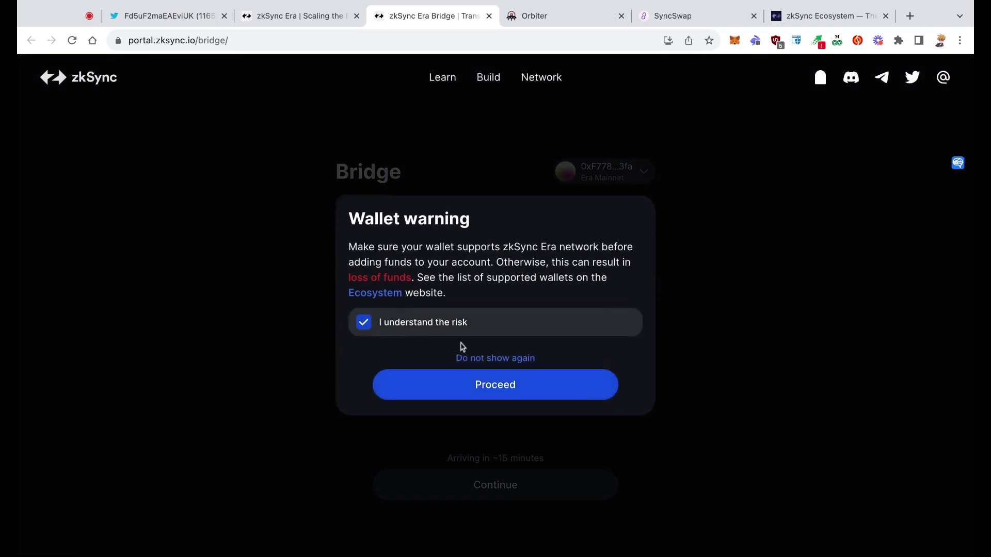
left_click(529, 388)
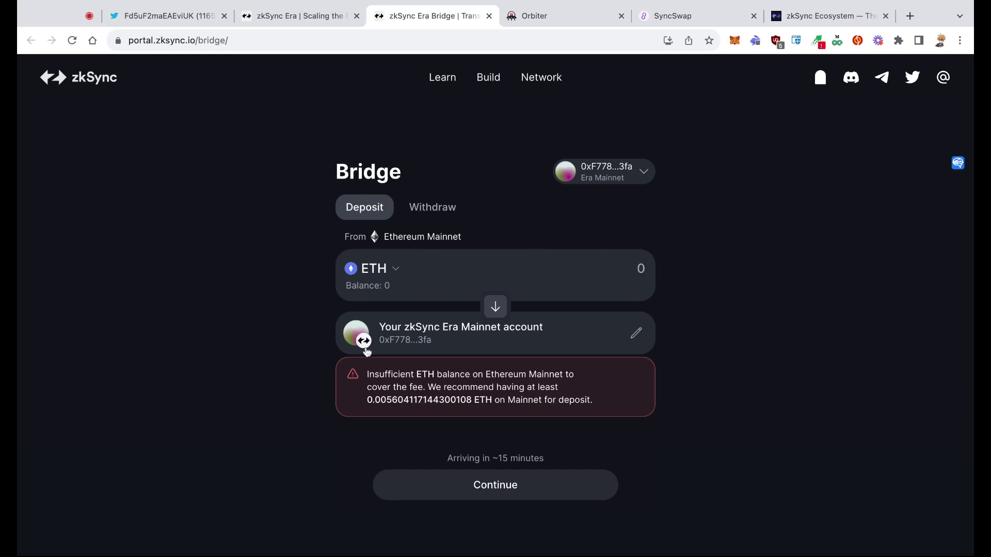
- Review the bridge's balance requirement for the fee and set the deposit amount to 0.02 ETH
left_click_drag(368, 378, 593, 401)
left_click(534, 394)
left_click(642, 268)
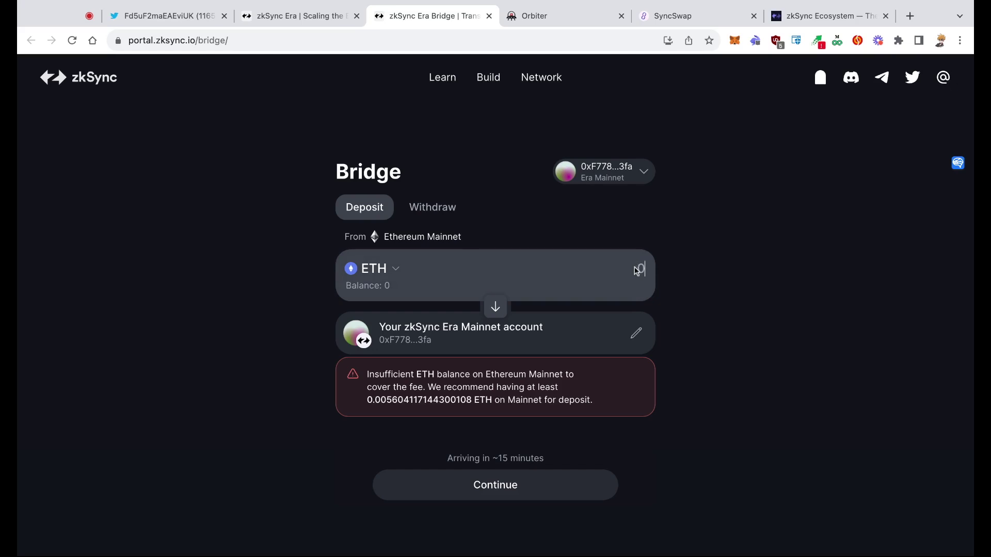
type("02")
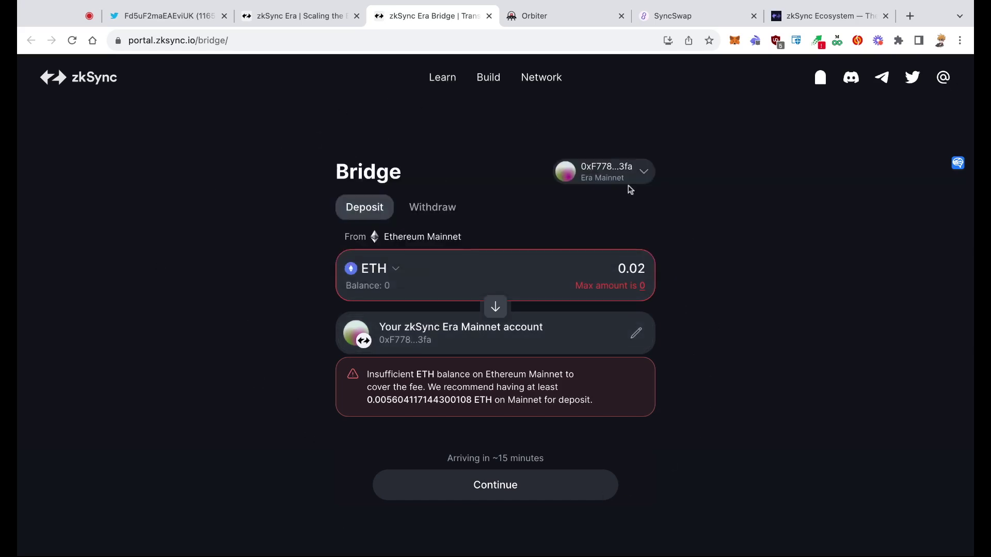
- Switch to the Orbiter bridge and connect the wallet through the MetaMask option
left_click(572, 22)
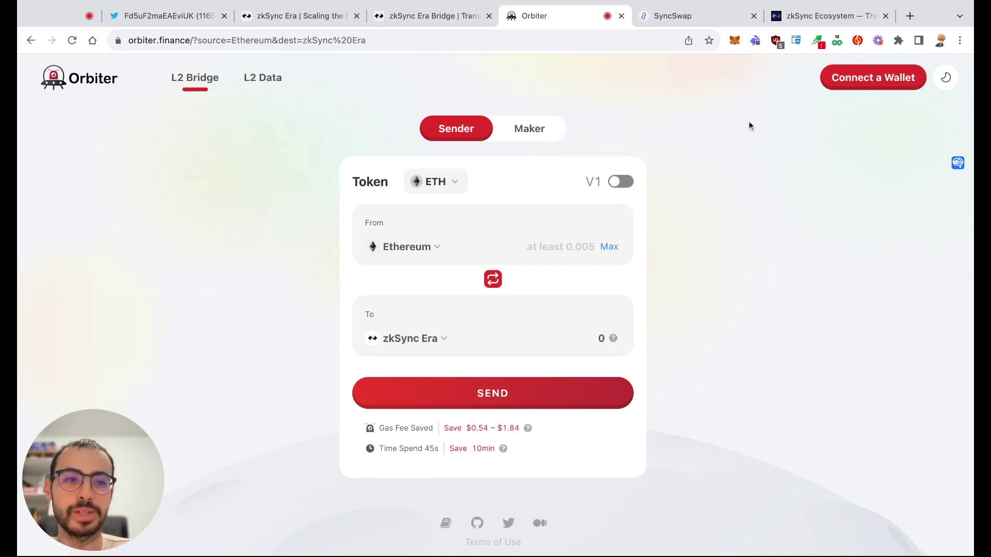
left_click(851, 80)
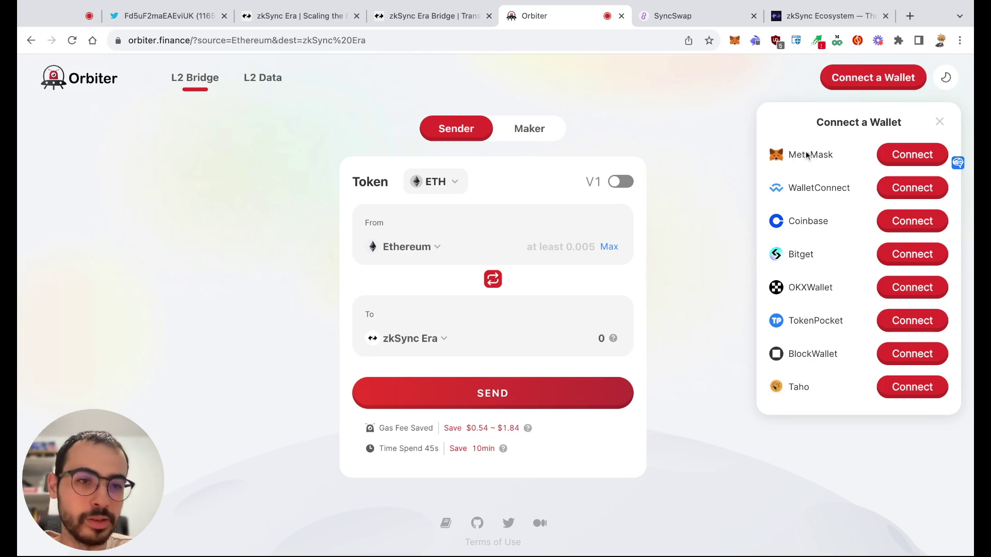
left_click(906, 163)
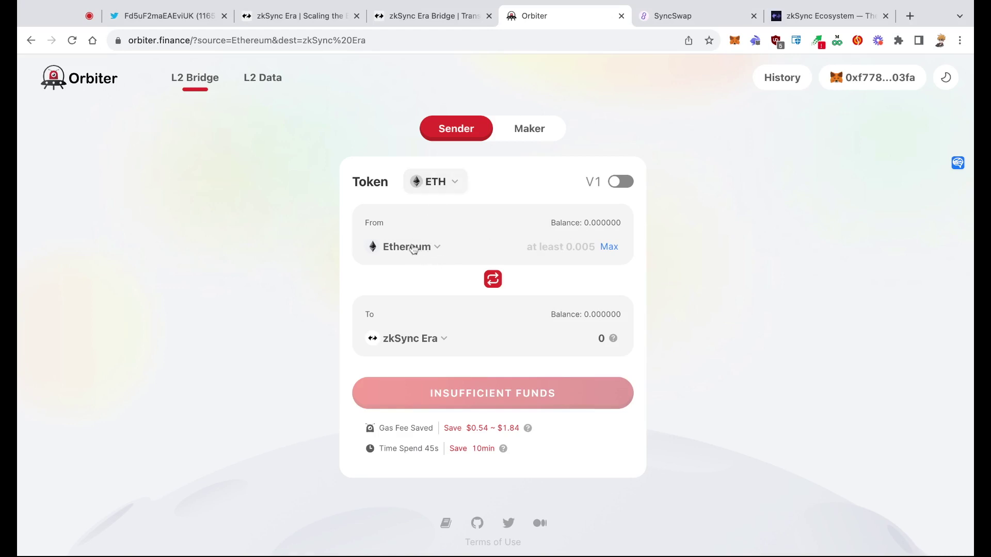
- Switch the Orbiter transfer token to USDC and back to ETH
left_click(435, 184)
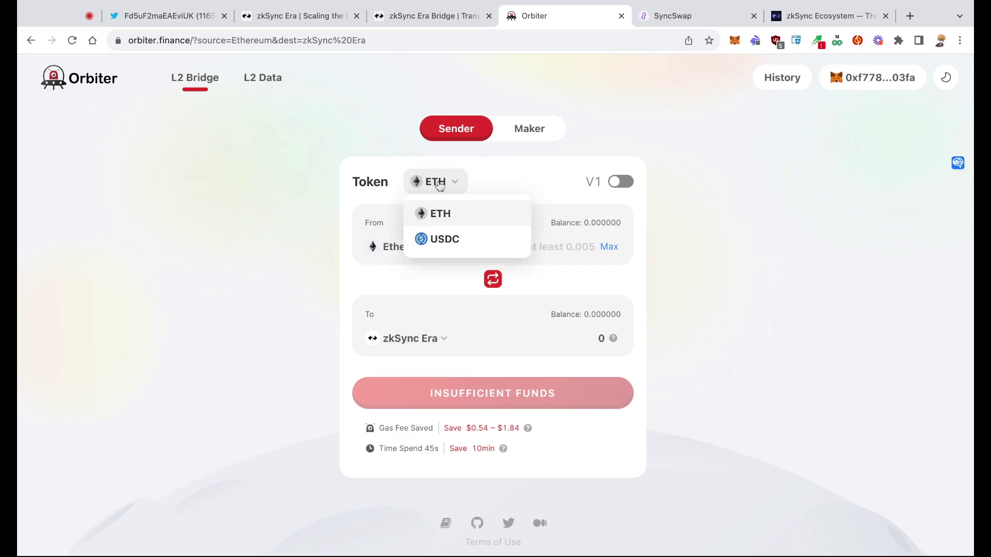
left_click(445, 239)
left_click(438, 186)
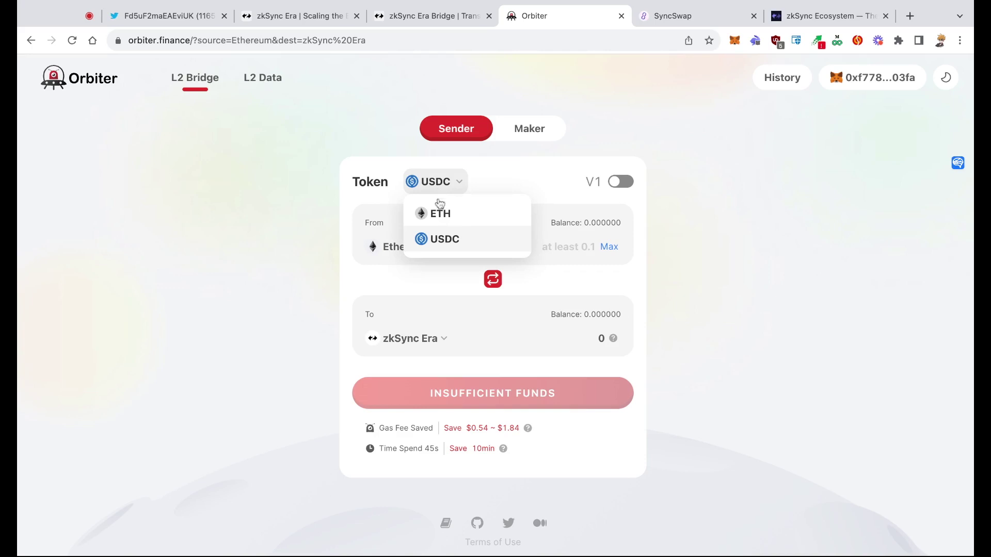
left_click(439, 214)
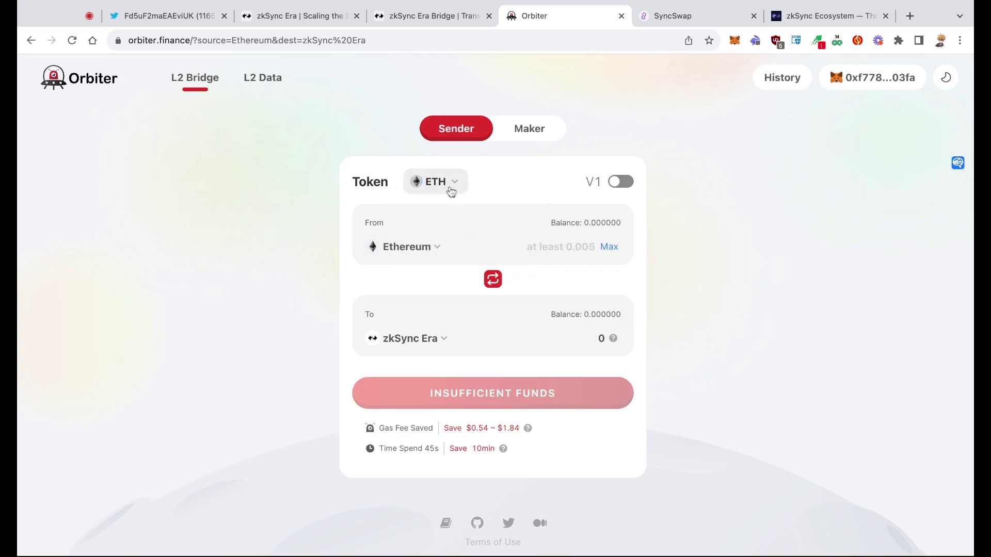
- Set Arbitrum as the source chain for the ETH transfer to zkSync Era
left_click(418, 250)
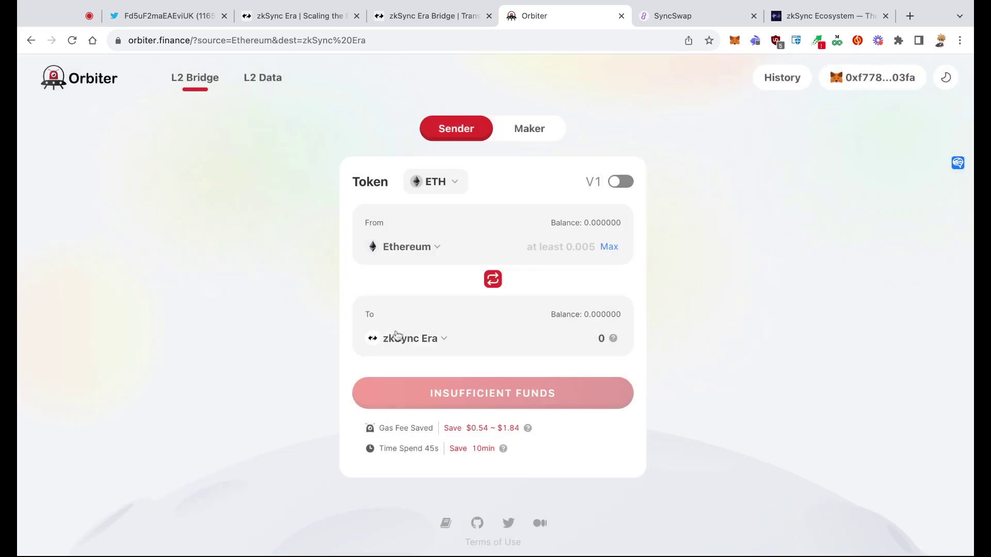
left_click(378, 329)
left_click(429, 255)
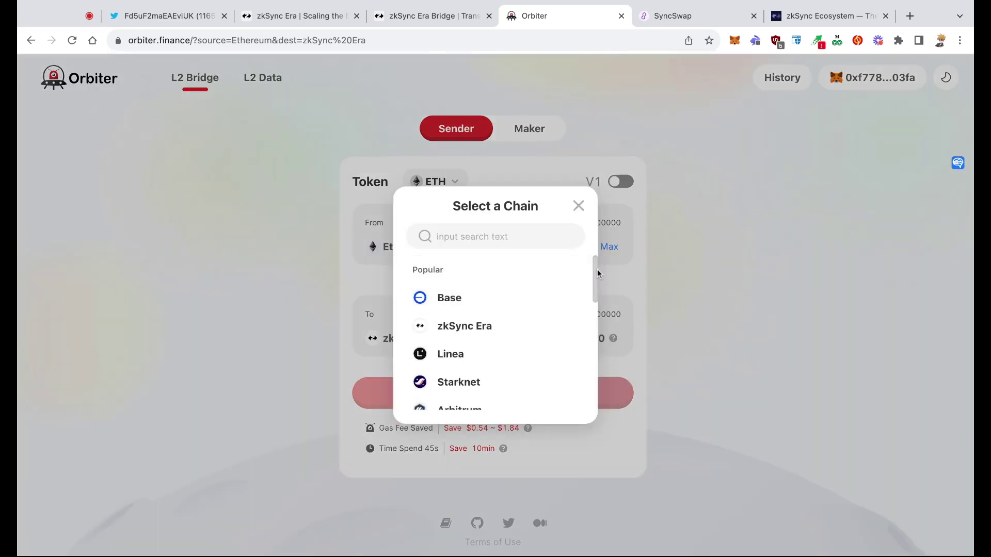
scroll(597, 272, "down", 3)
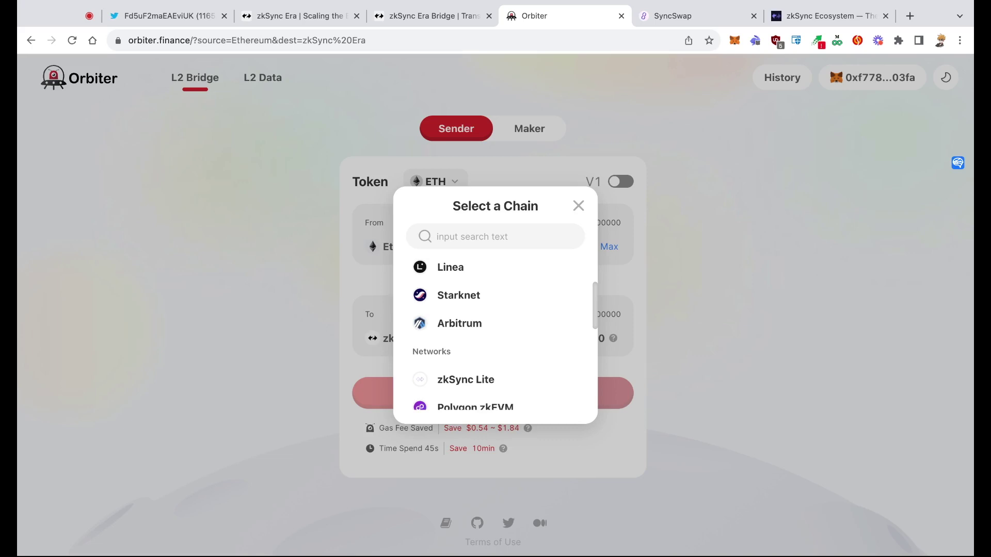
left_click(462, 323)
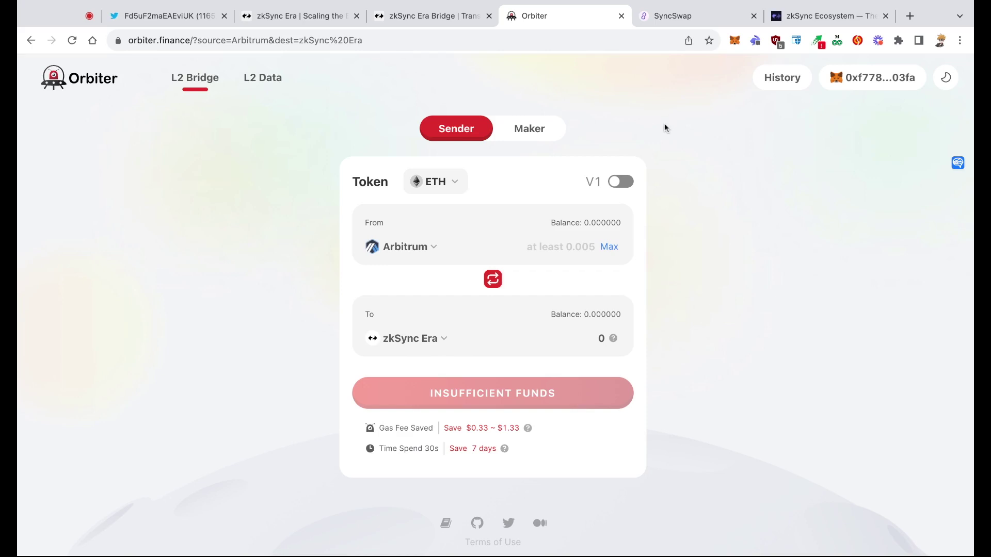
- Connect the wallet to SyncSwap and switch its network from Ethereum to zkSync Era Mainnet
left_click(668, 21)
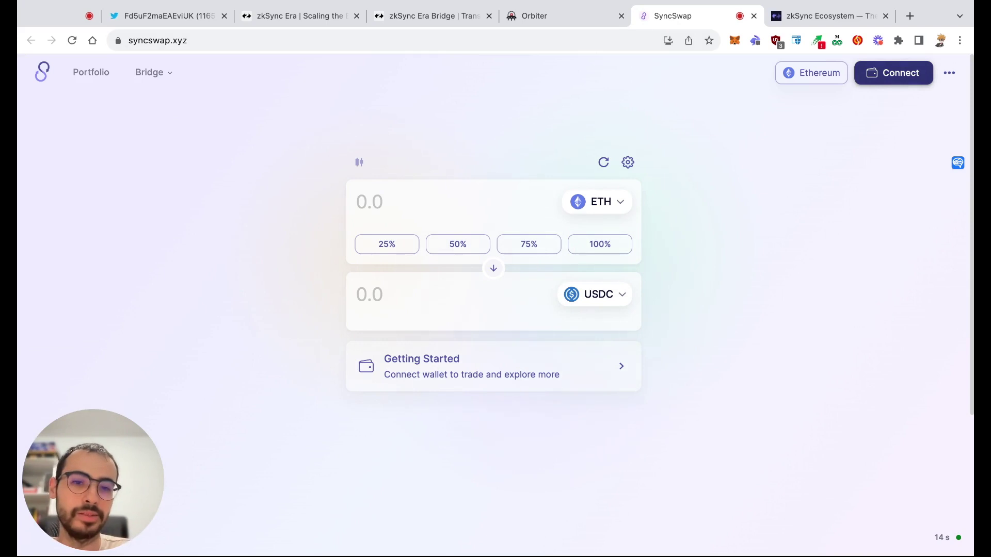
left_click(893, 73)
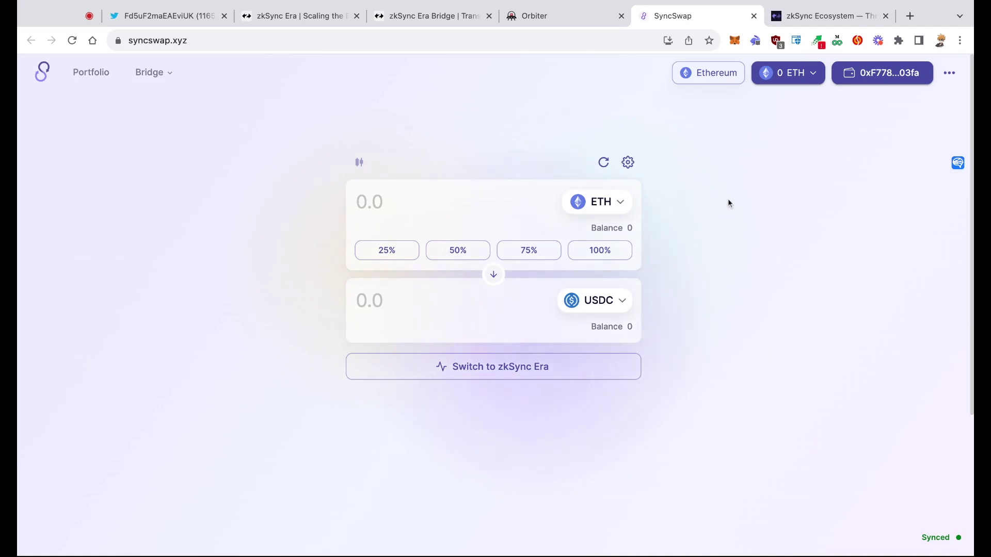
left_click(707, 78)
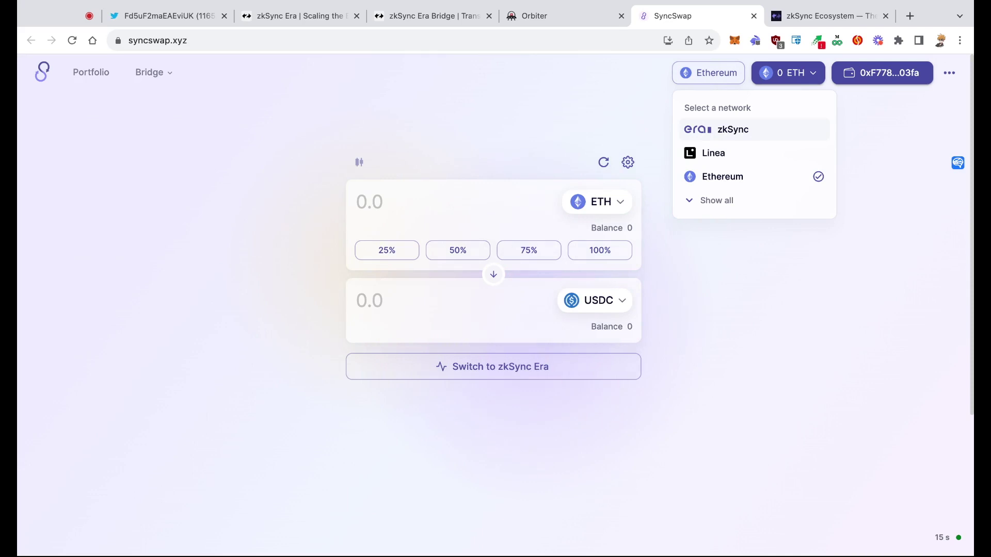
left_click(738, 130)
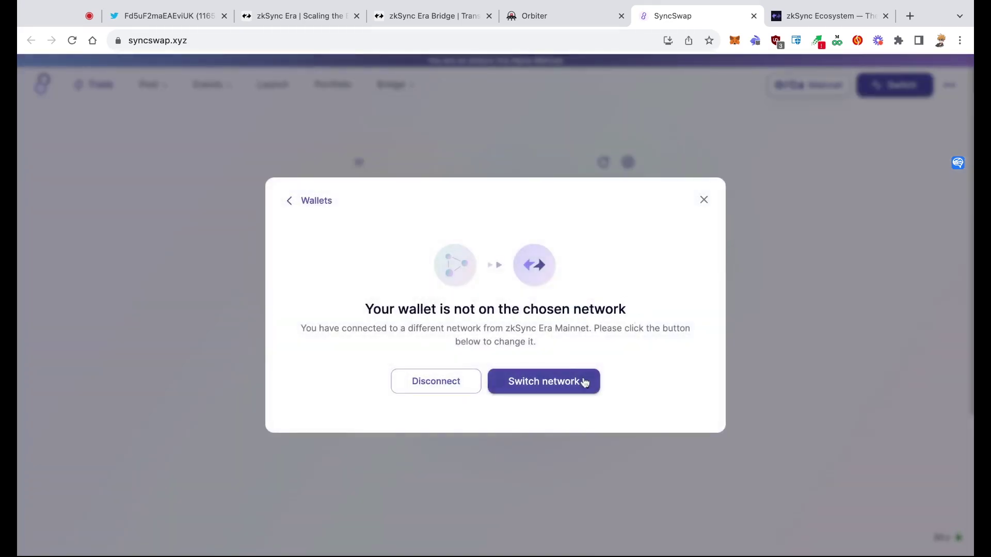
left_click(553, 382)
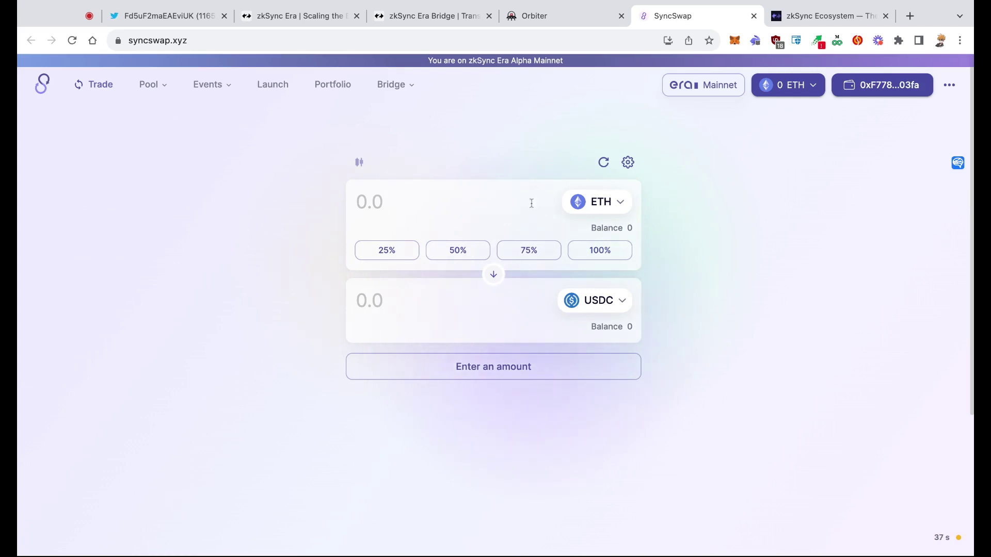
- Enter 0.04 ETH as the amount to swap for USDC, and reverse the swap direction to USDC into ETH
left_click(503, 211)
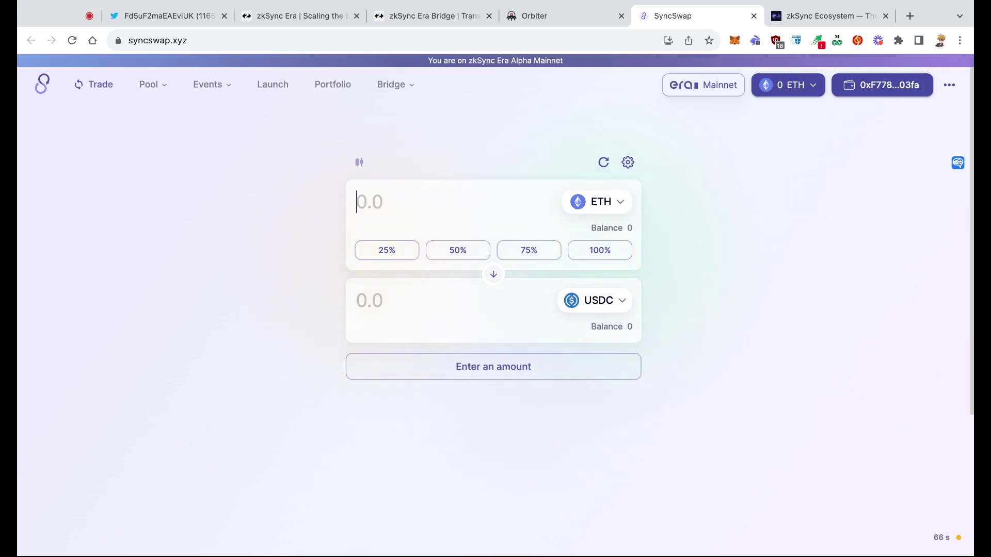
type("0.04")
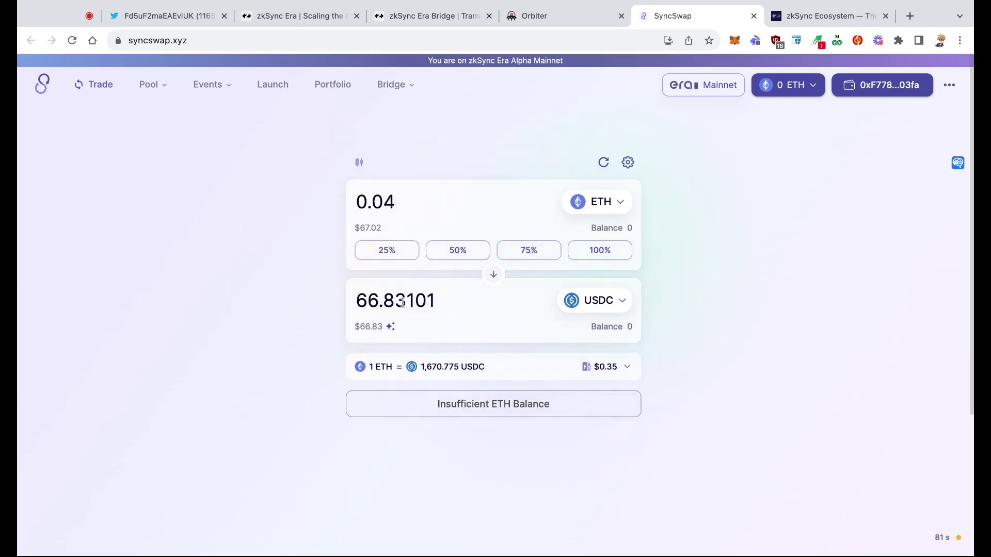
left_click(494, 277)
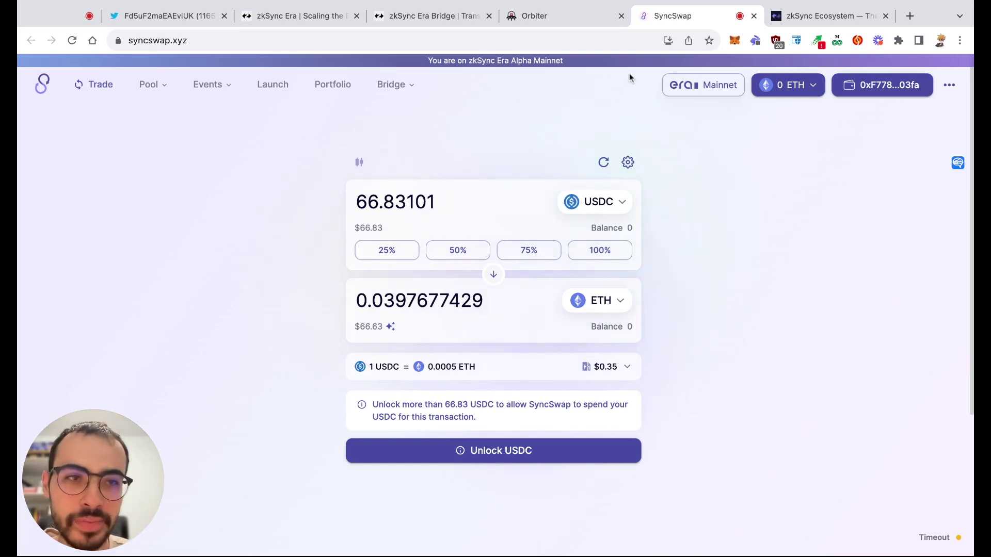
- Find Mute.io in the zkSync Ecosystem directory, visit its website and enter its swap app
left_click(811, 17)
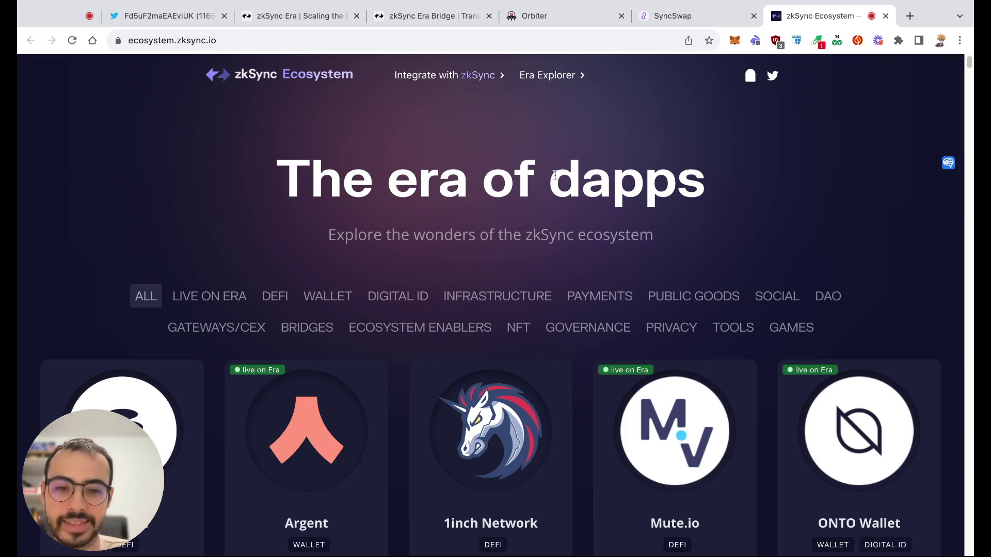
scroll(548, 146, "down", 3)
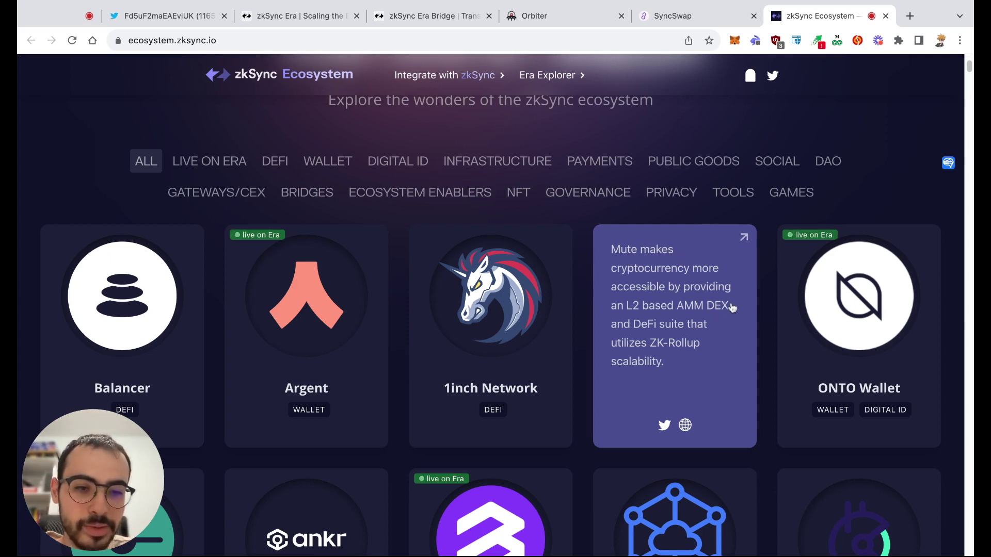
left_click(744, 240)
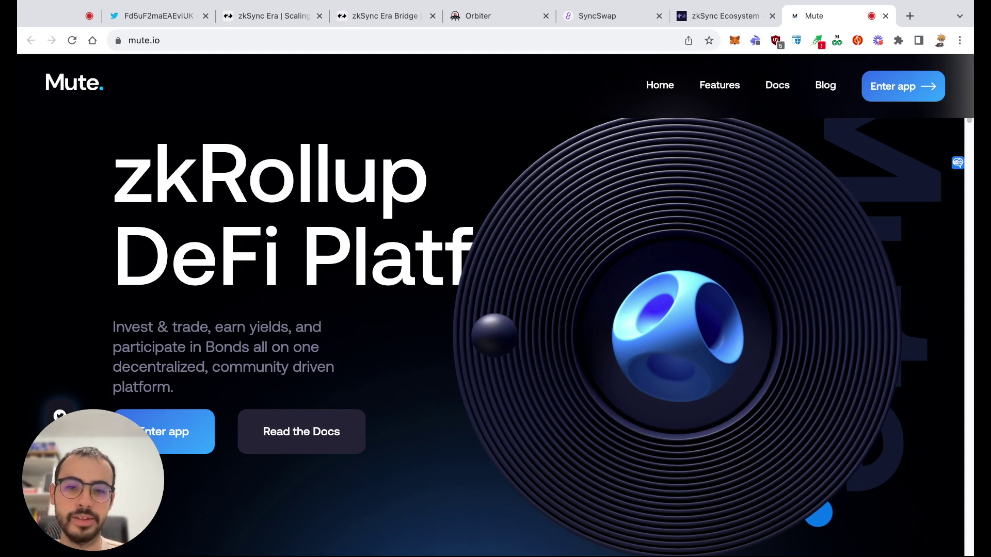
left_click(901, 96)
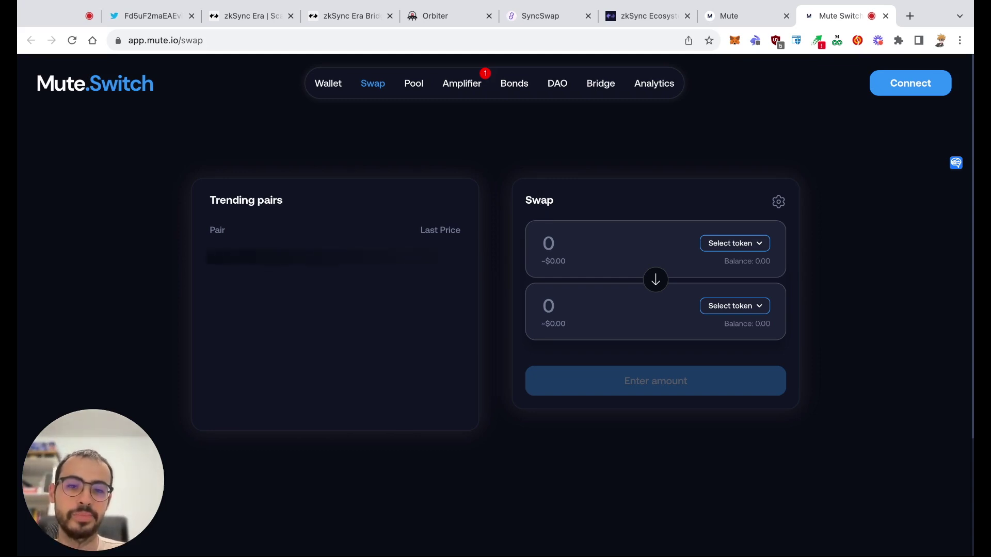
left_click(735, 243)
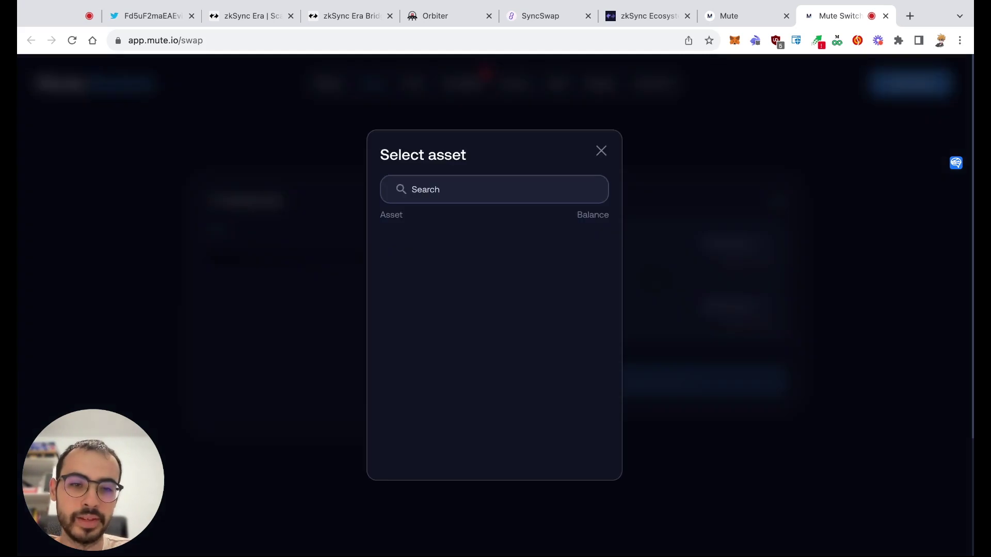
left_click(482, 190)
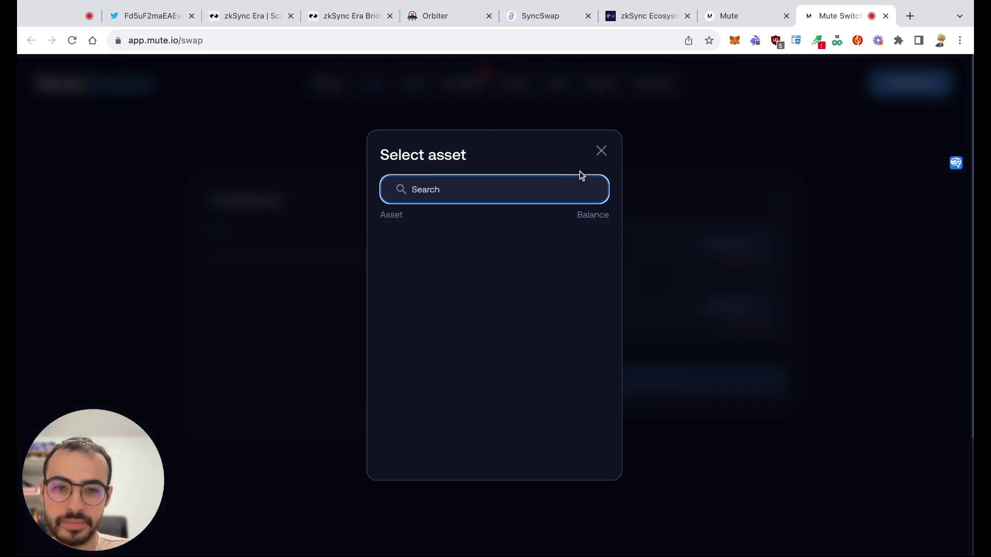
type("eth")
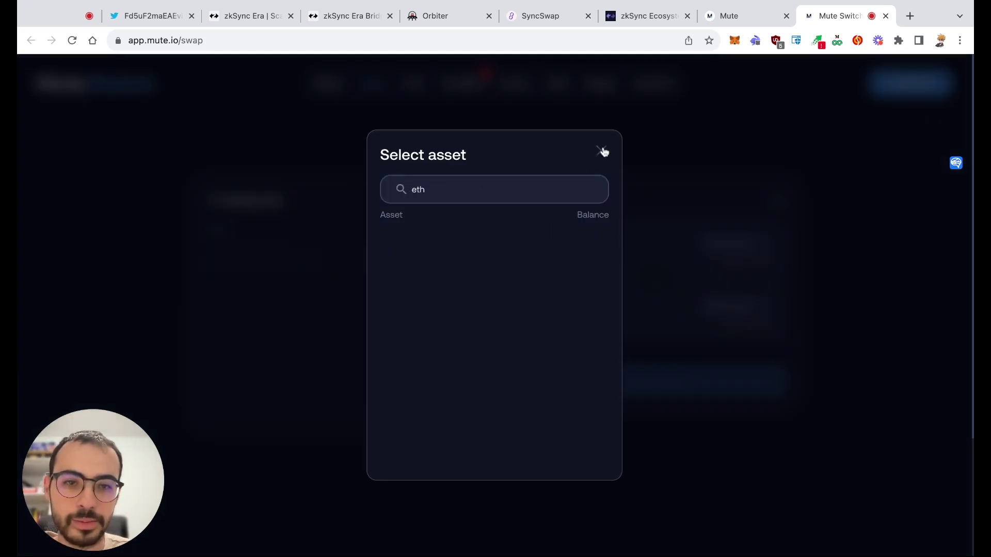
left_click(602, 150)
- Connect the MetaMask wallet to Mute Switch and select ETH as the token to swap from
left_click(918, 82)
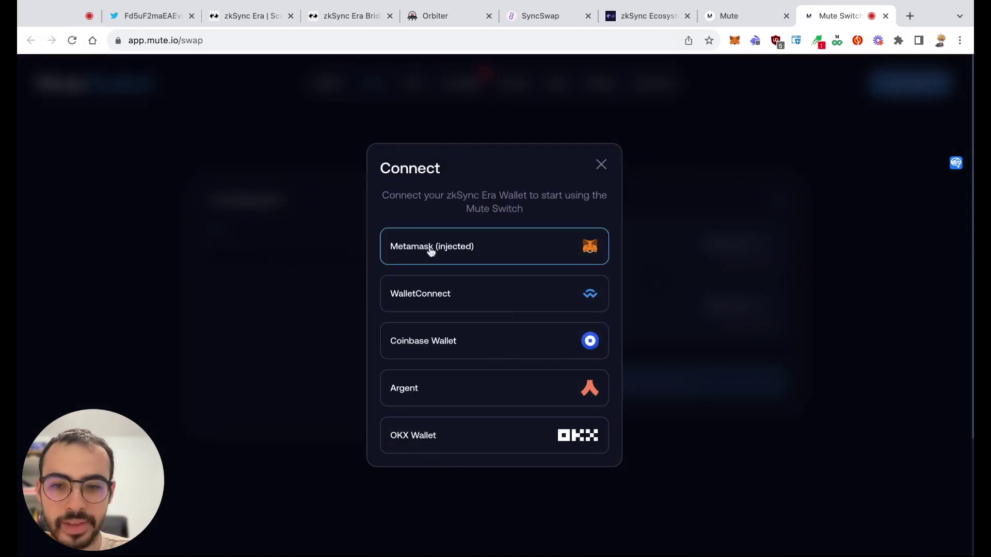
left_click(457, 247)
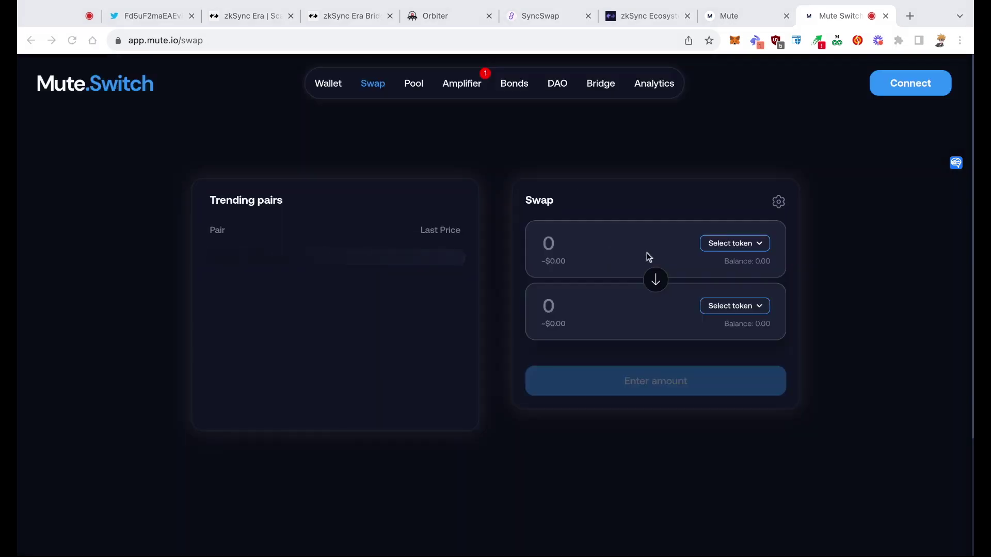
left_click(743, 244)
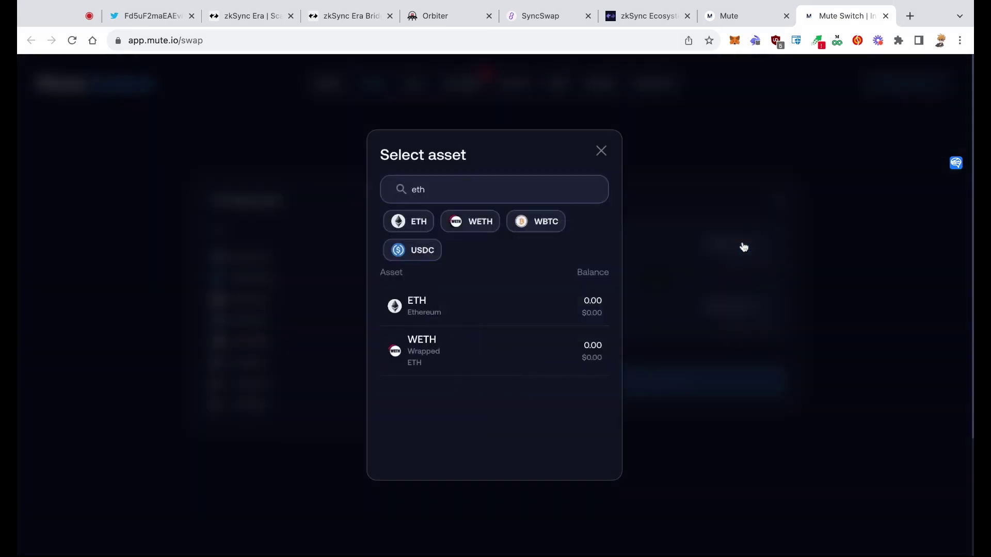
left_click(419, 223)
- Look at the tokens offered for the receiving side of the swap, and view Mute's liquidity pools
left_click(702, 304)
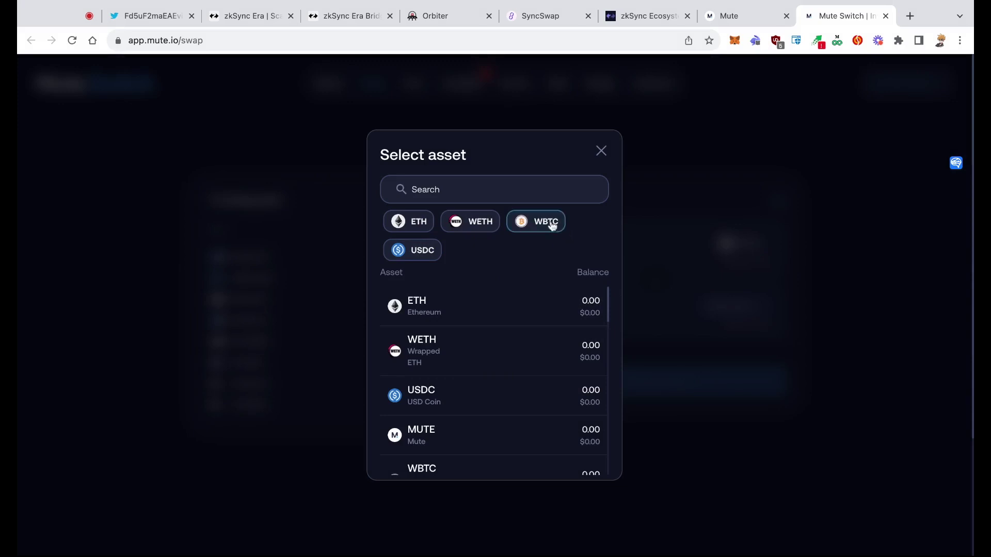
left_click(601, 152)
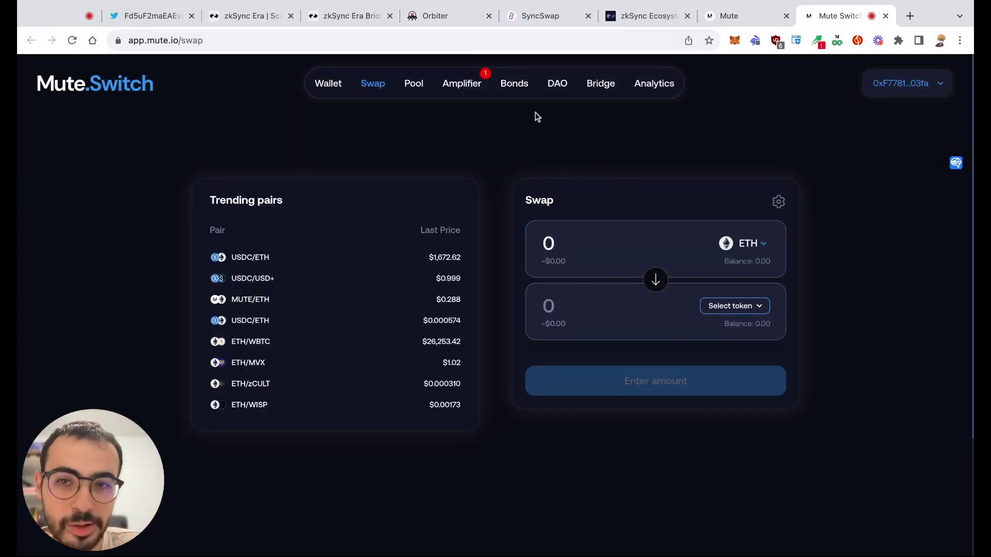
left_click(417, 91)
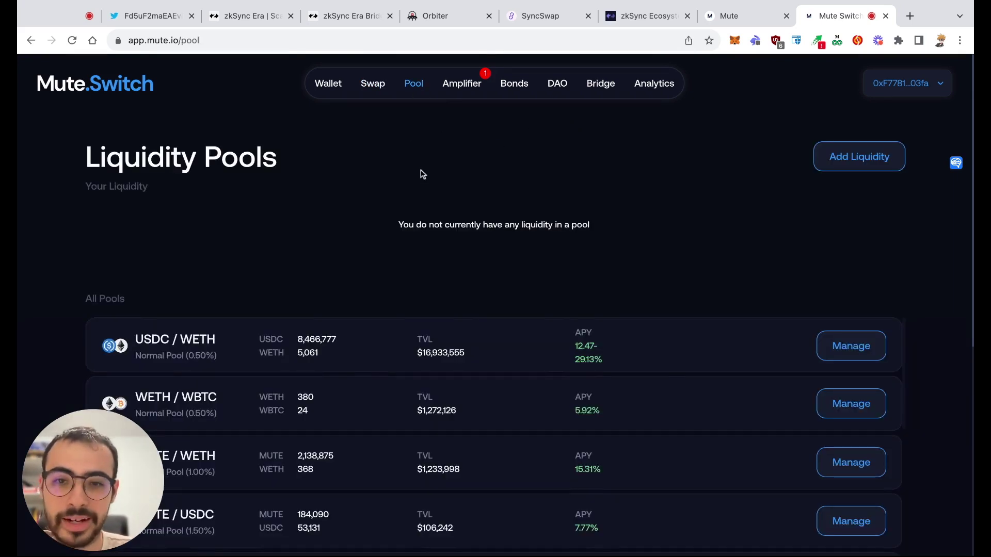
scroll(422, 170, "down", 1)
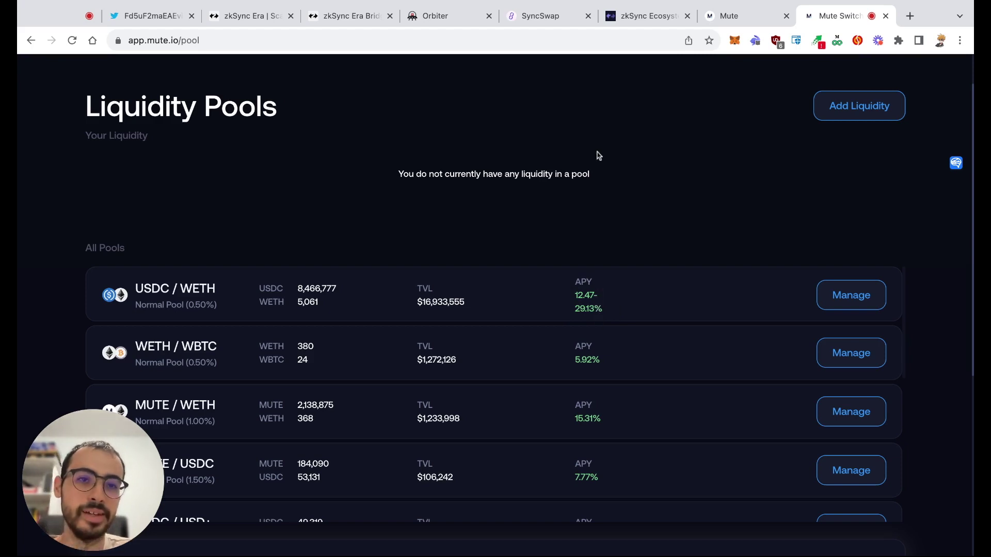
- Return to the zkSync Ecosystem directory and examine the listed projects, their categories and whether they are live on Era
left_click(639, 20)
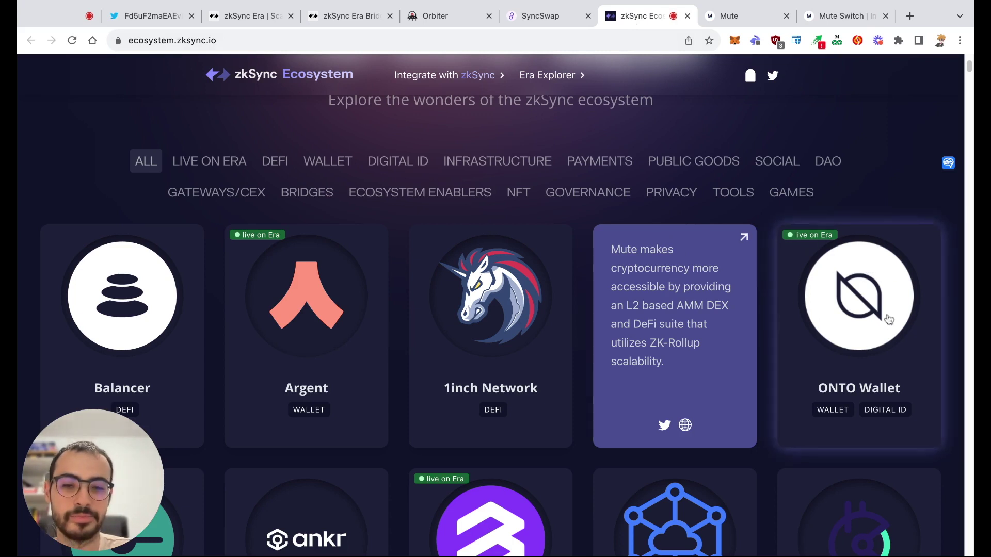
scroll(850, 263, "down", 1)
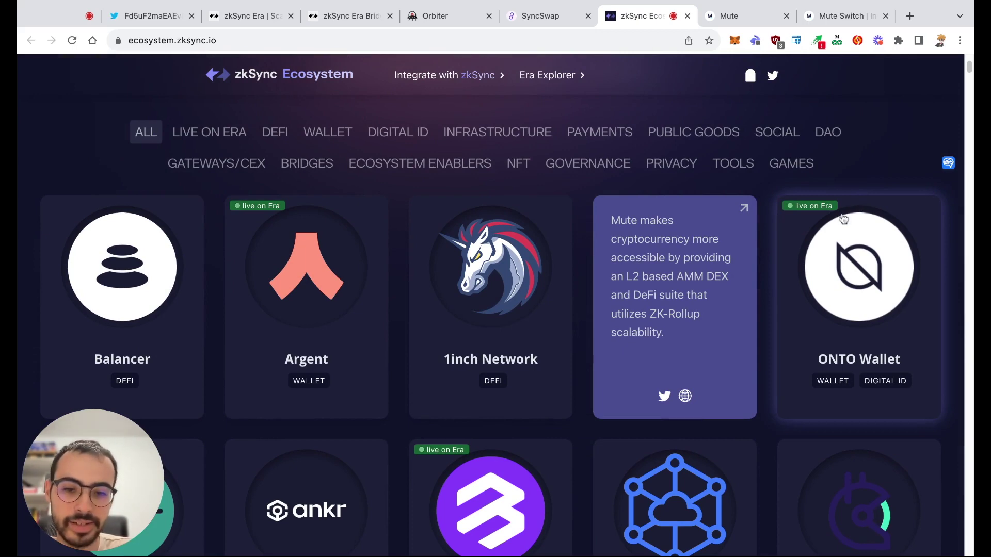
scroll(840, 220, "down", 3)
scroll(531, 311, "down", 3)
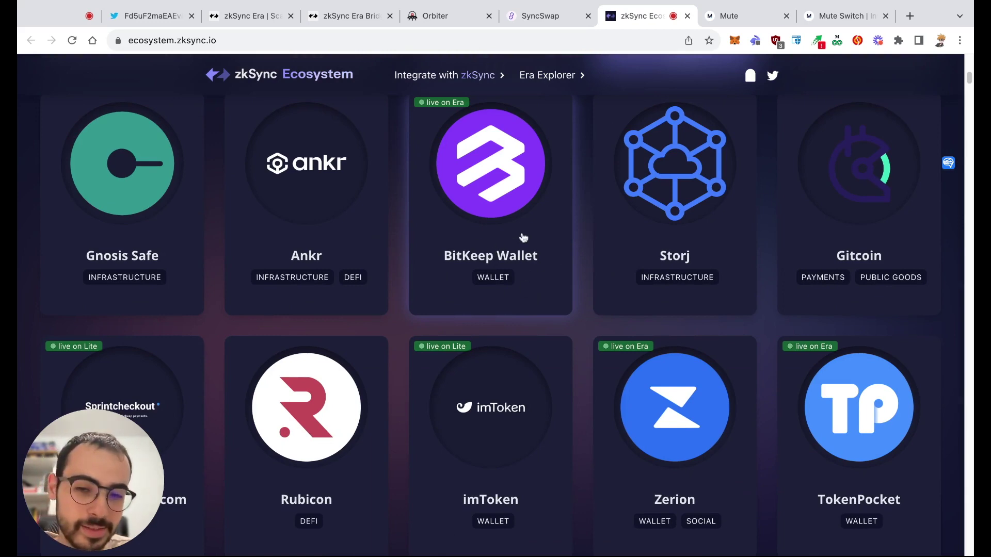
scroll(523, 249, "down", 3)
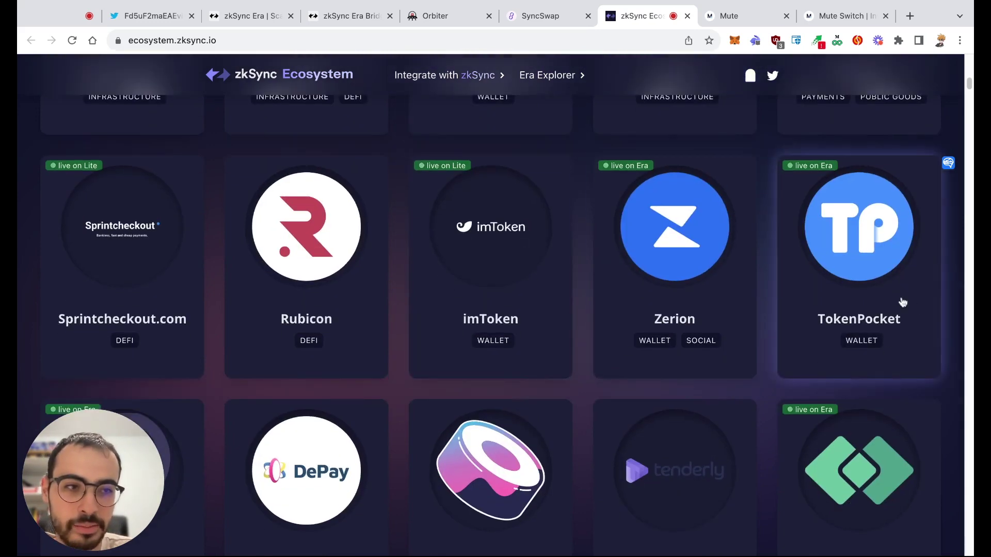
scroll(862, 288, "down", 4)
scroll(861, 287, "down", 4)
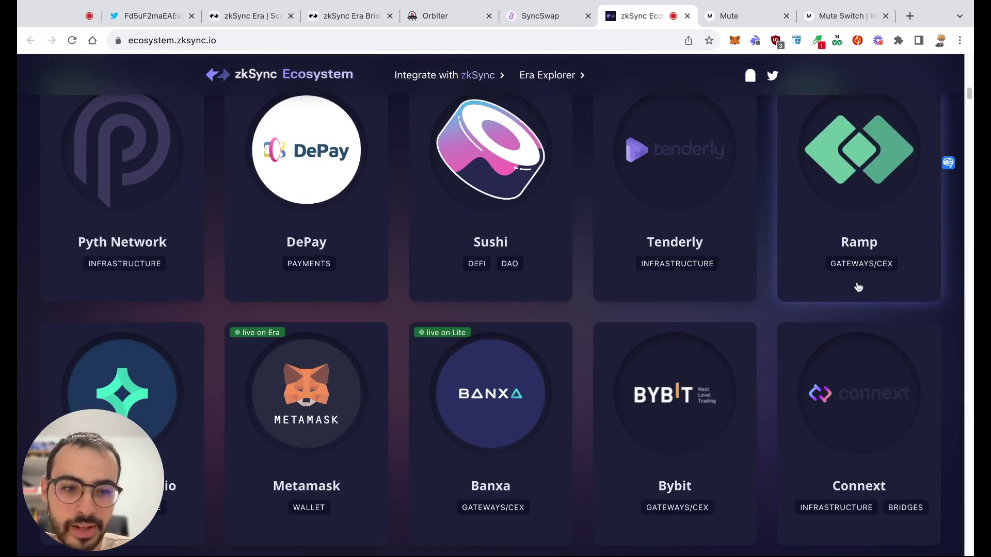
scroll(860, 288, "down", 5)
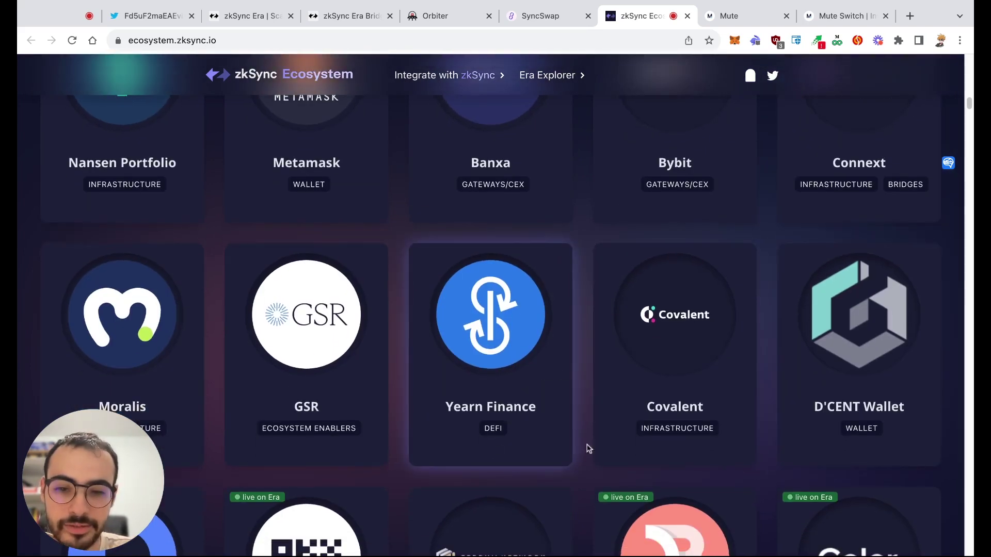
scroll(519, 381, "down", 3)
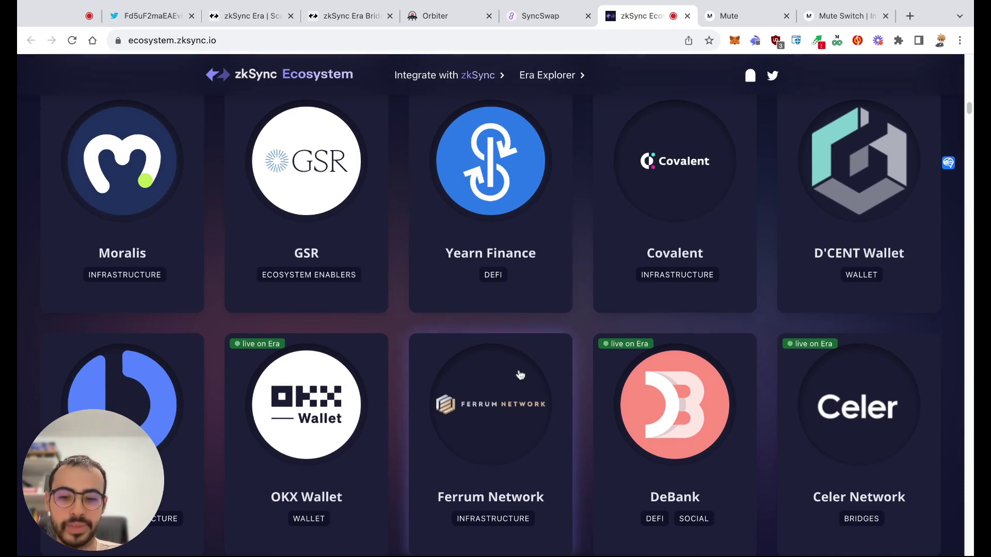
scroll(520, 375, "down", 7)
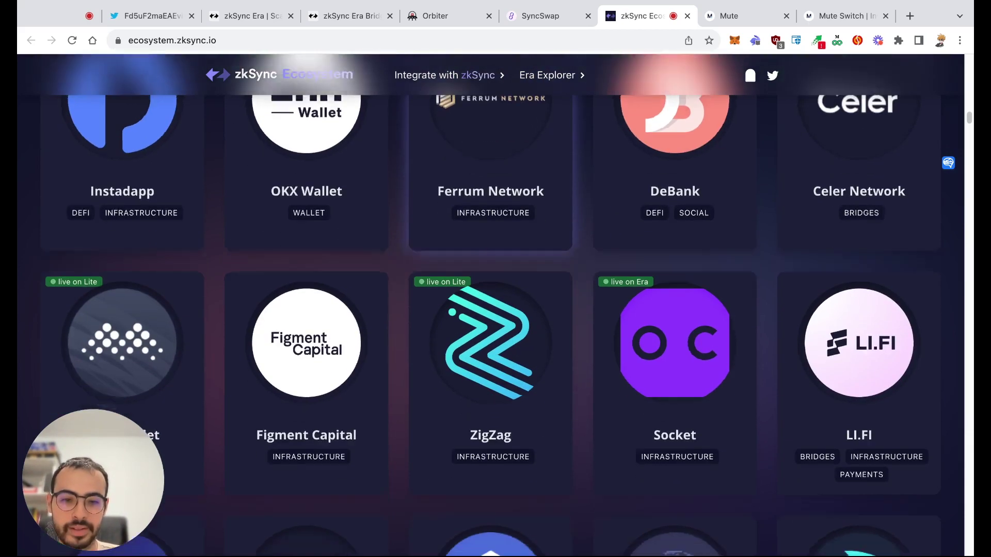
scroll(490, 309, "down", 5)
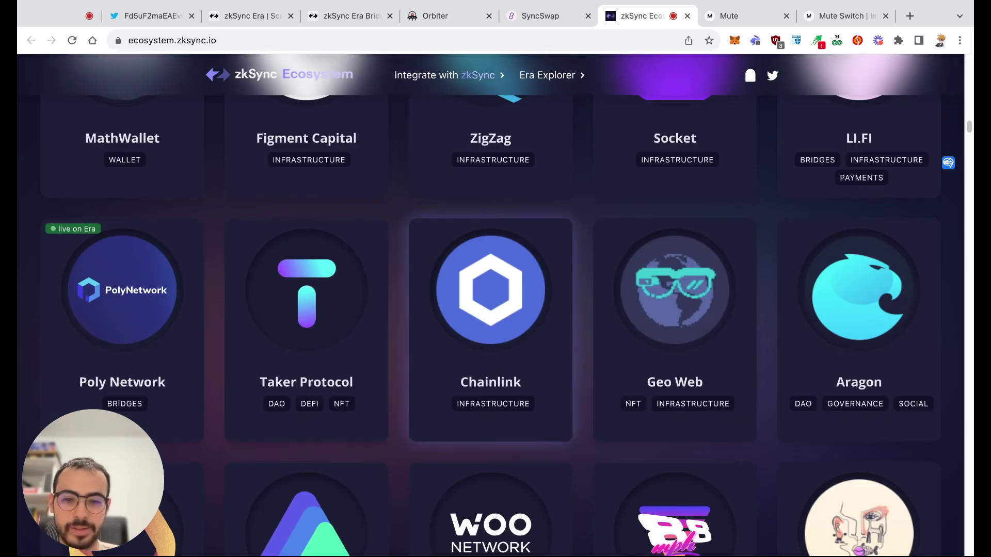
scroll(491, 320, "up", 4)
scroll(810, 349, "down", 7)
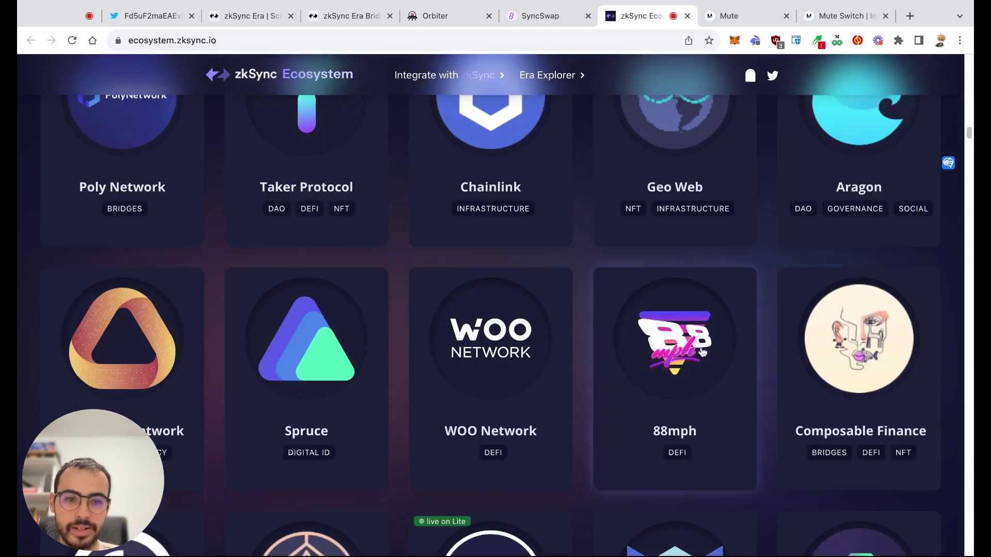
scroll(703, 353, "up", 7)
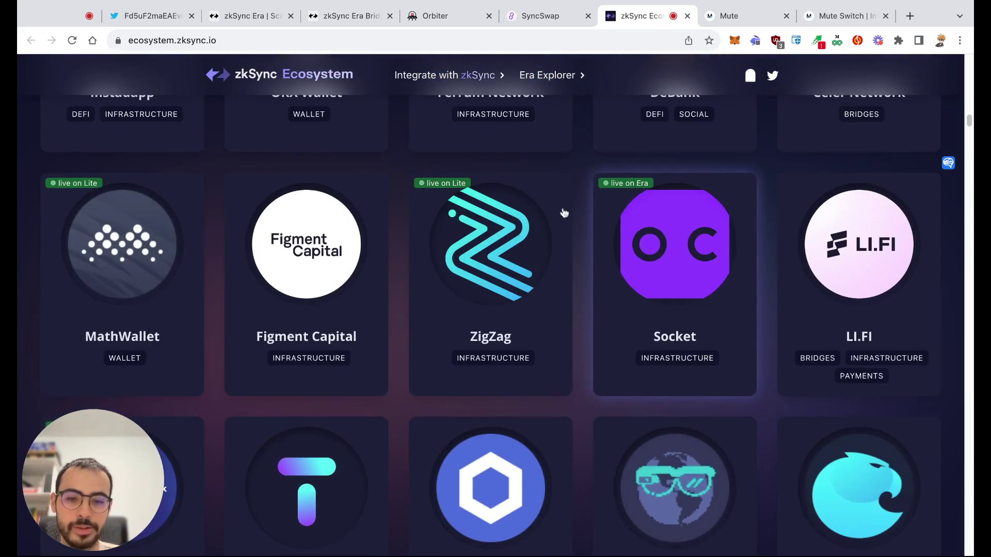
scroll(563, 219, "down", 5)
scroll(560, 225, "down", 12)
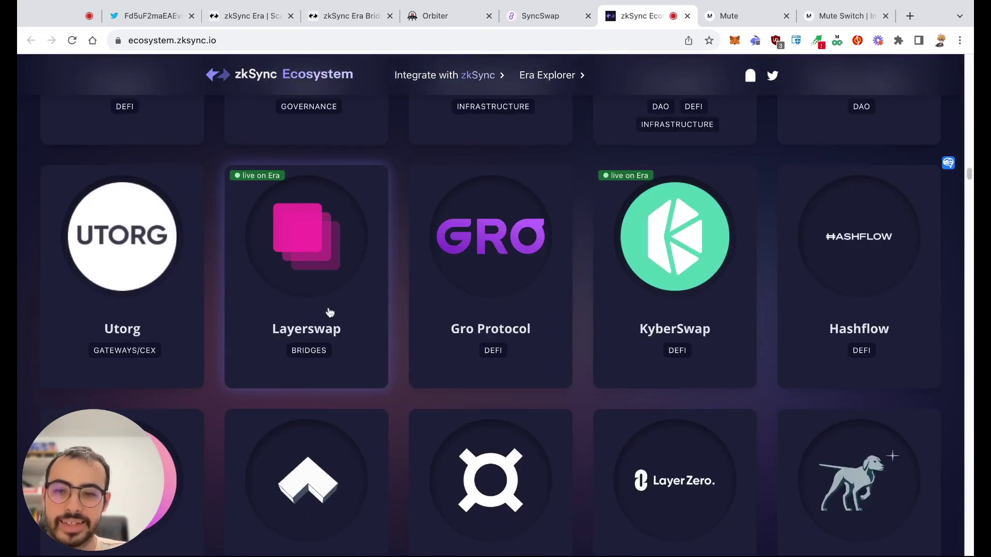